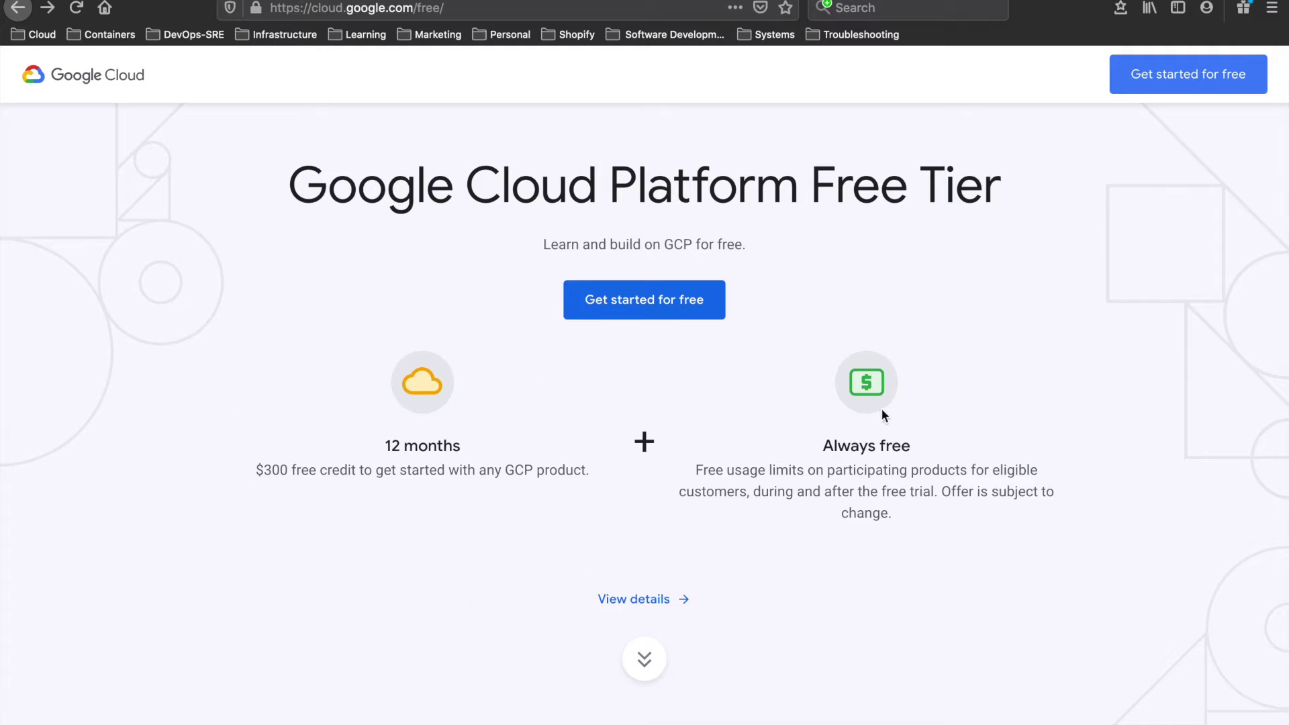
Review the free tier overview and the always-free limits of Compute Engine and Cloud Firestore.
scroll(792, 508, down, 10)
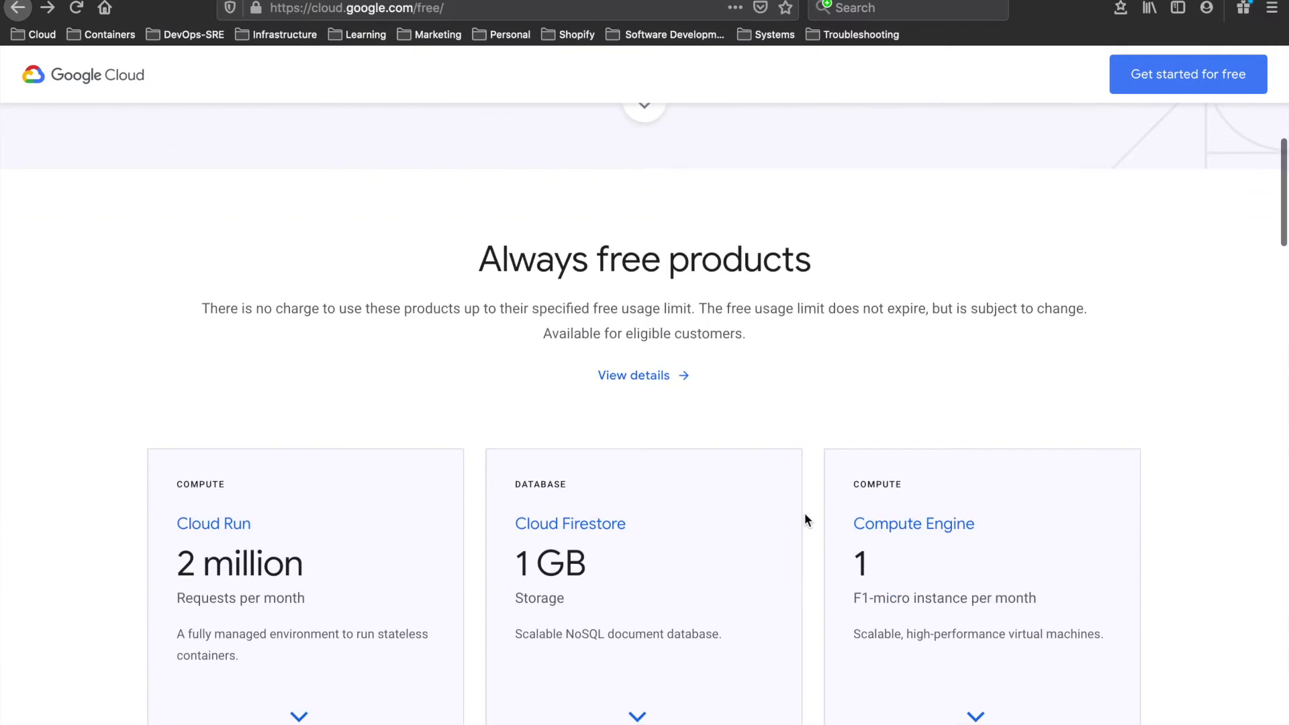
scroll(805, 513, up, 7)
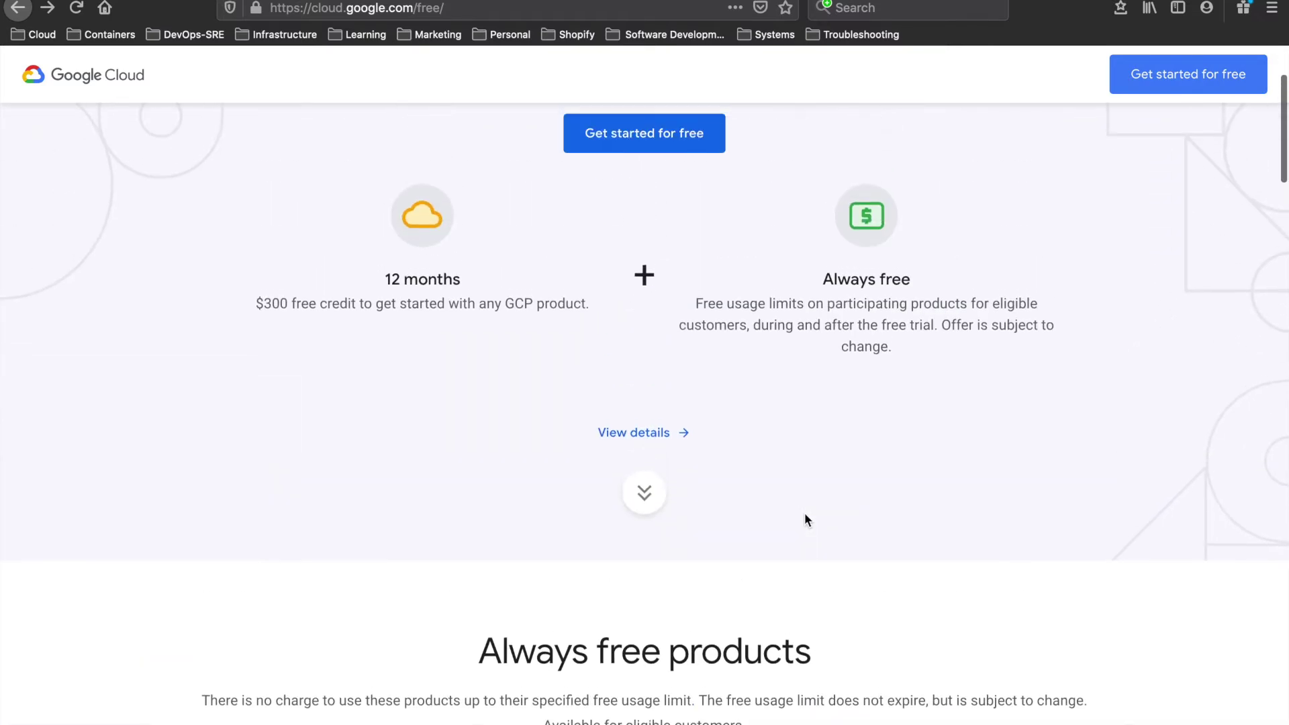
scroll(806, 519, down, 8)
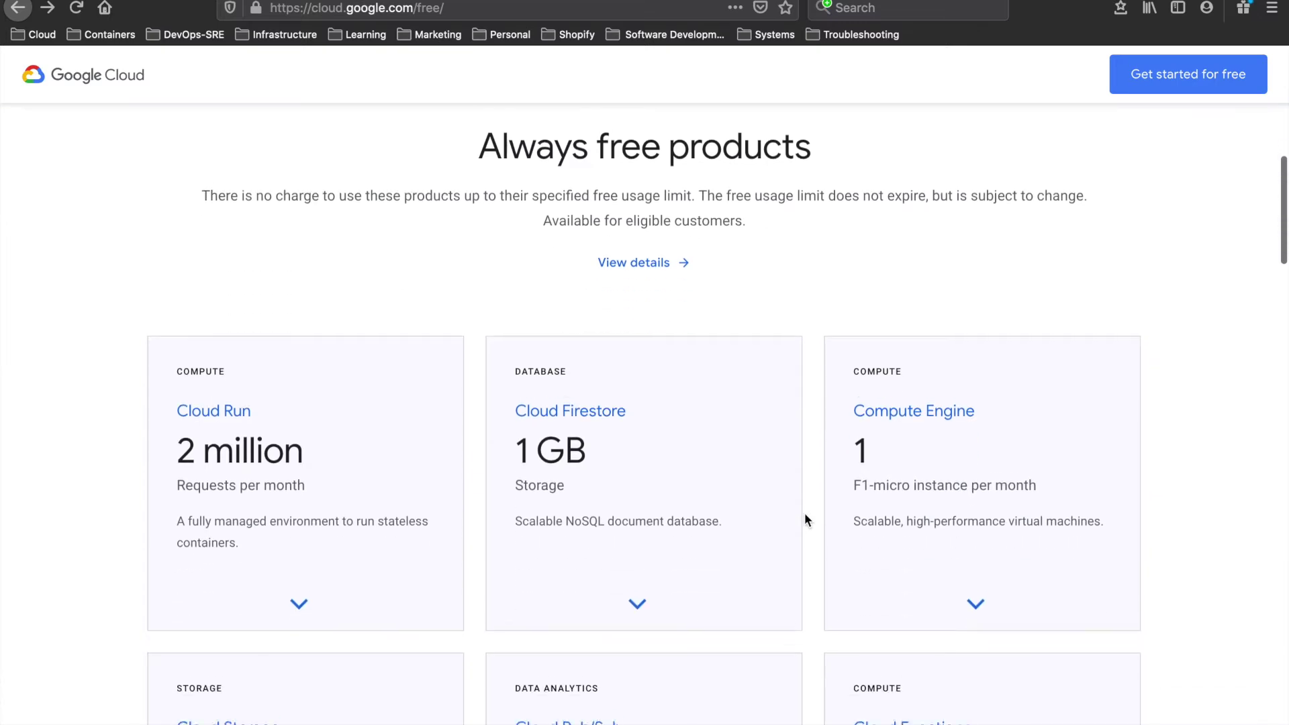
scroll(804, 513, down, 1)
click(859, 388)
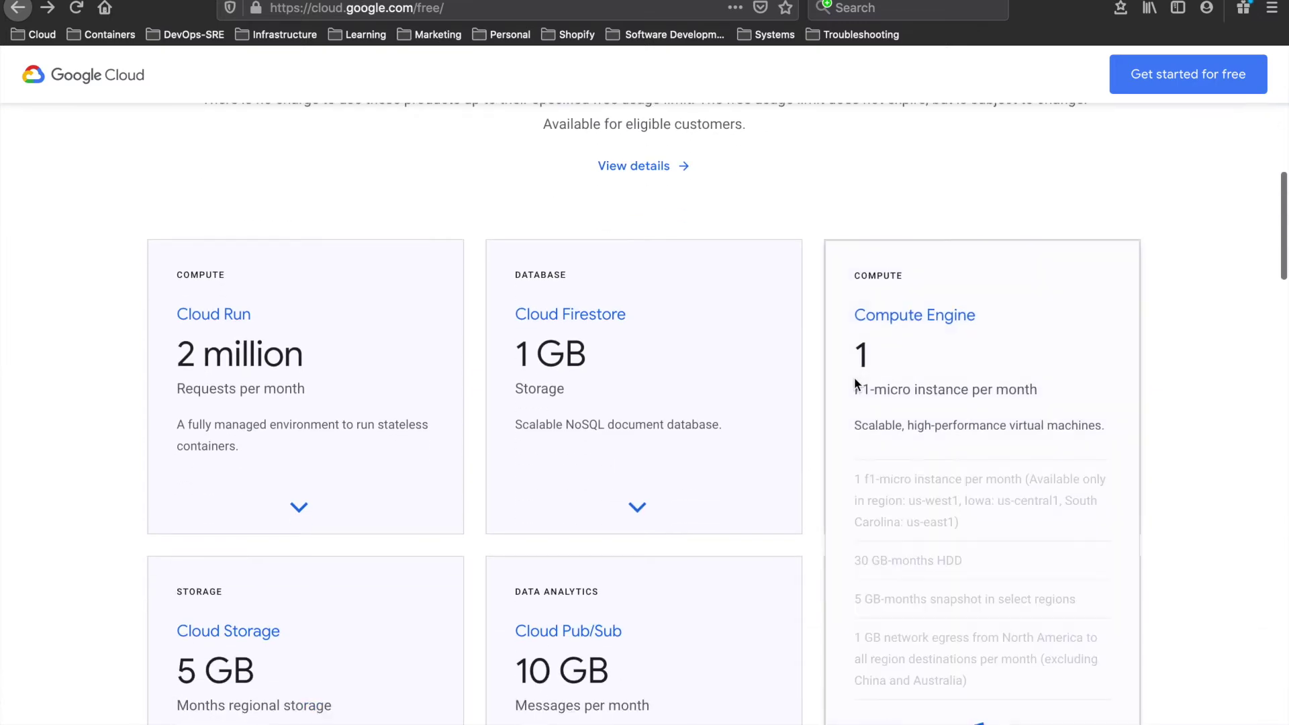
click(614, 411)
scroll(614, 411, down, 4)
click(615, 411)
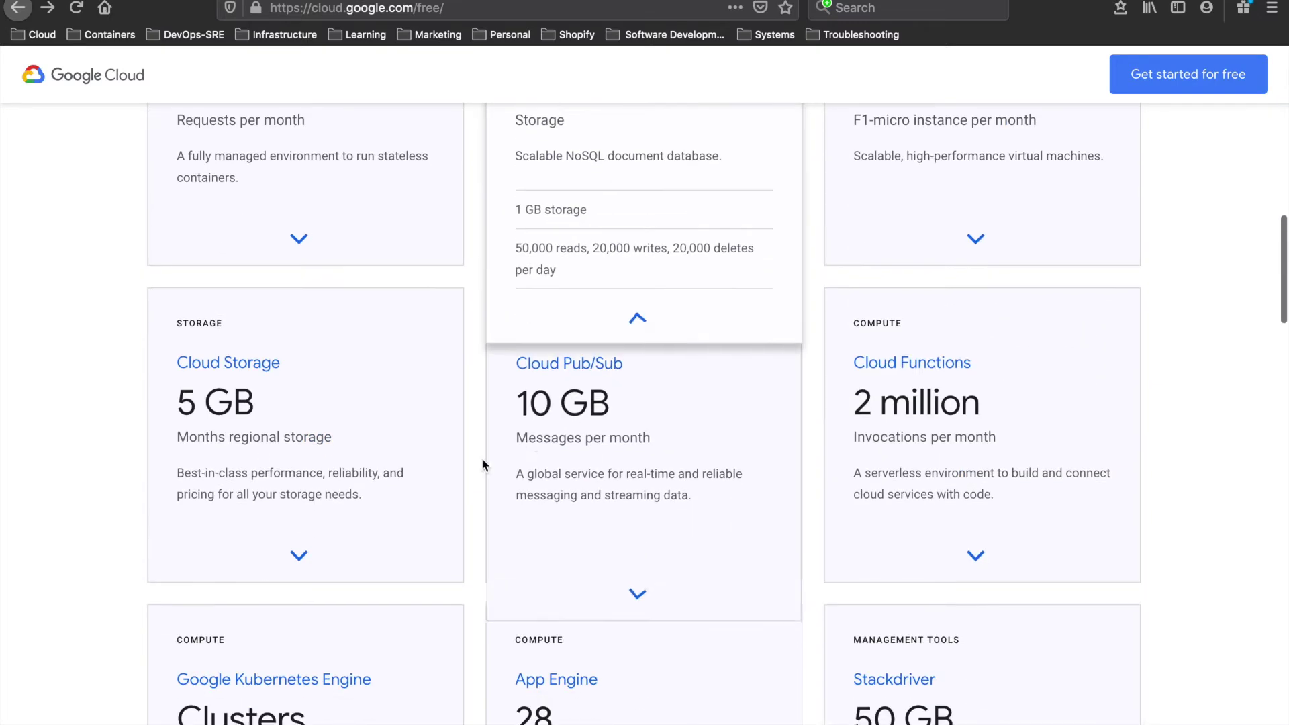
Examine the always-free limits of further products, including Cloud Storage and Vision AI.
click(445, 480)
scroll(445, 480, down, 4)
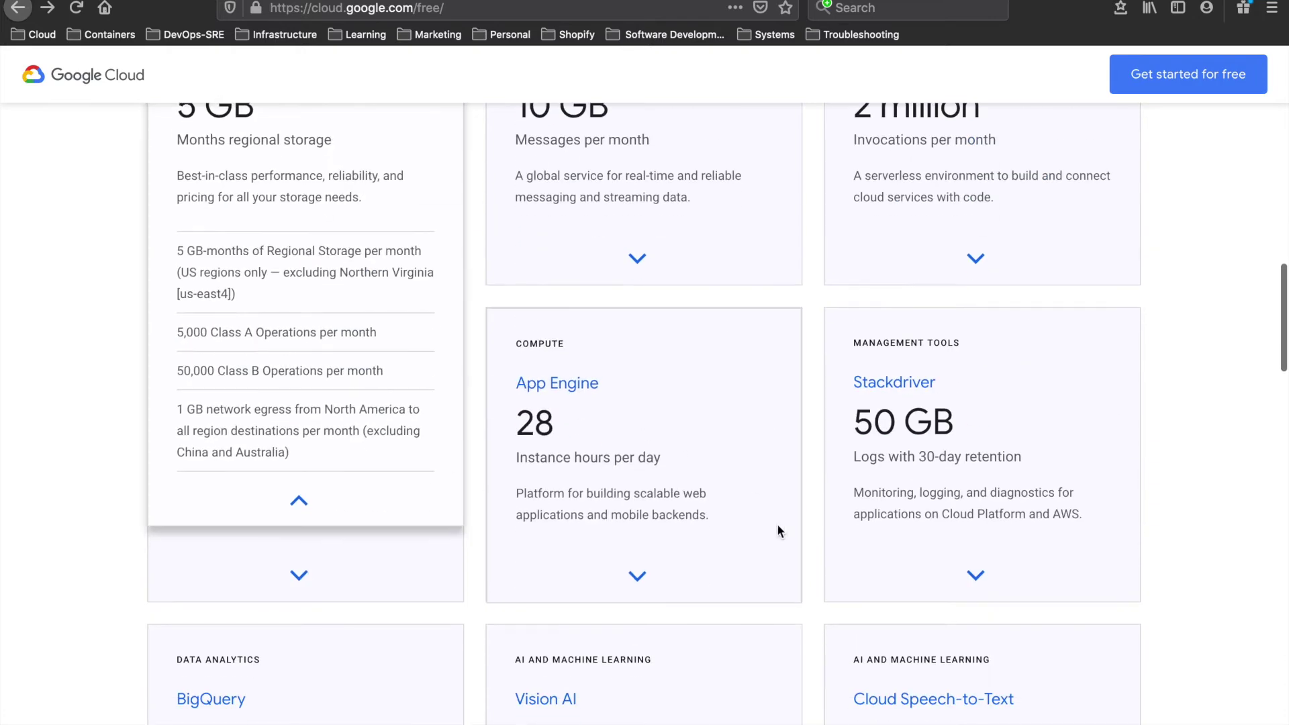
scroll(594, 587, down, 1)
click(594, 587)
scroll(594, 587, down, 6)
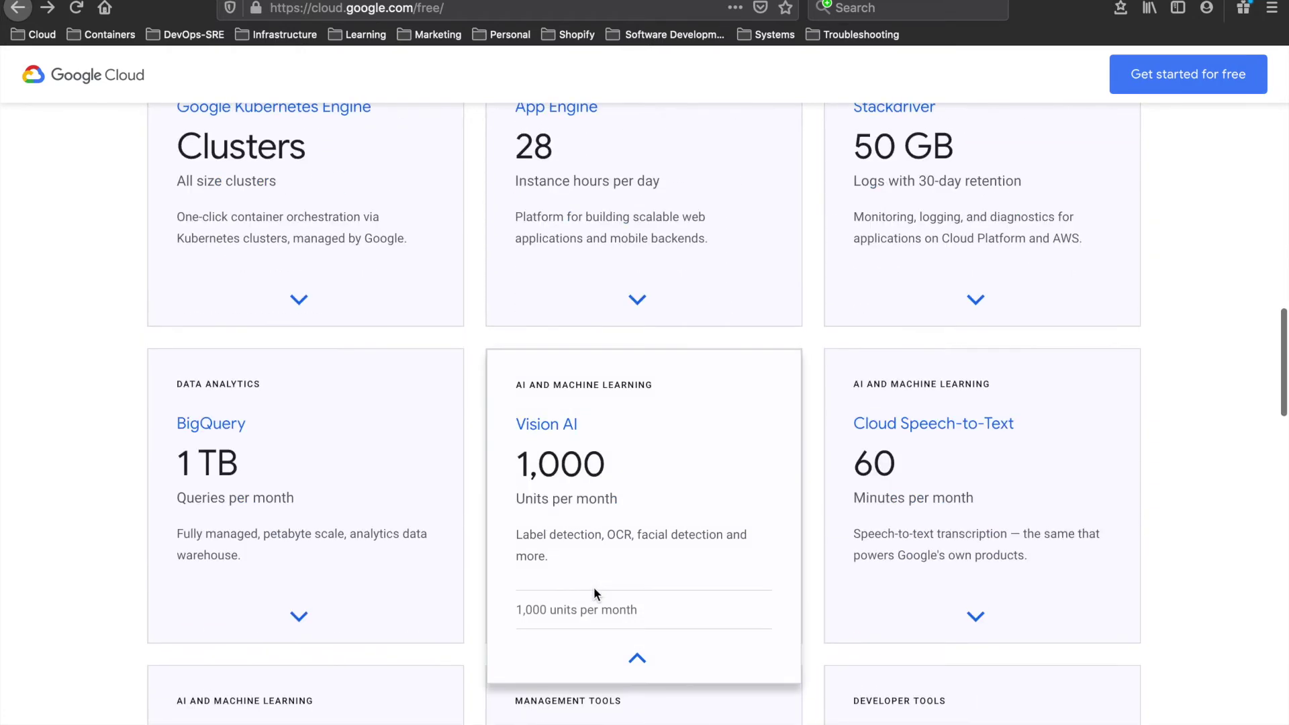
click(594, 587)
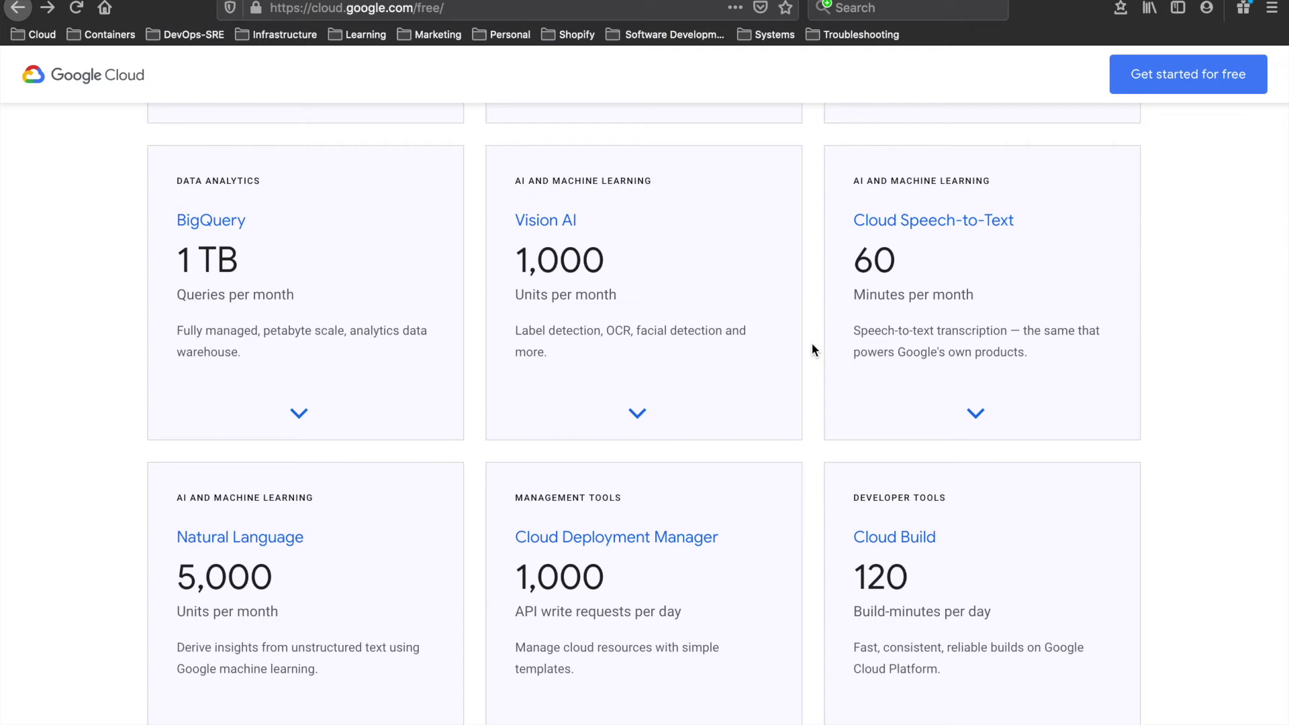
Start the free trial signup, agree to the Google Cloud Platform Free Trial Terms of Service and continue to the billing details.
scroll(812, 344, up, 15)
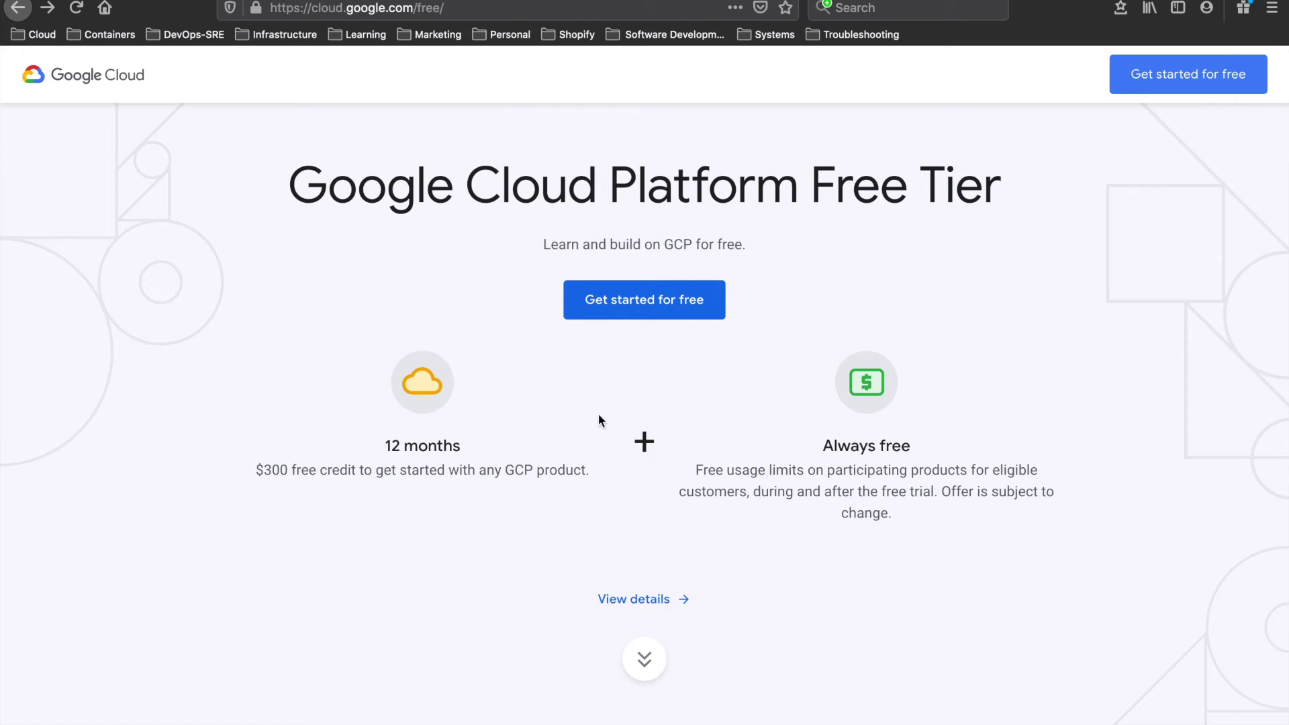
click(632, 317)
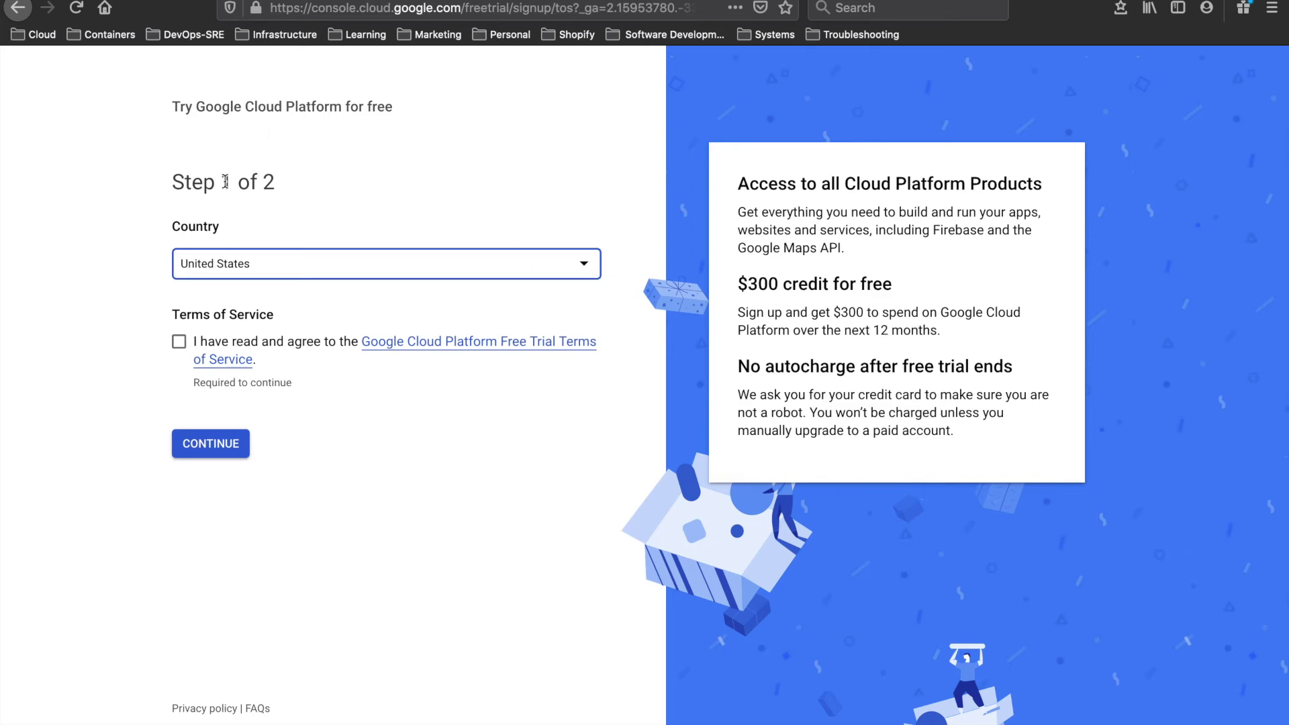
click(178, 344)
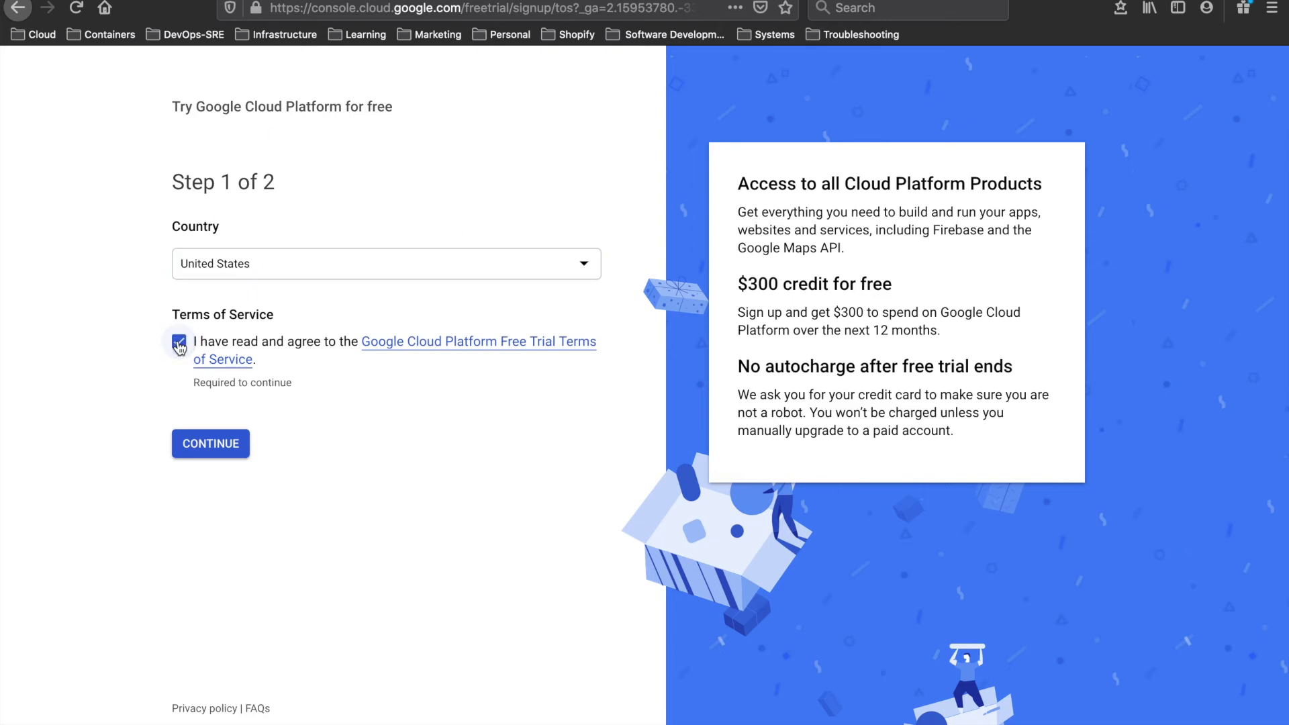
click(205, 456)
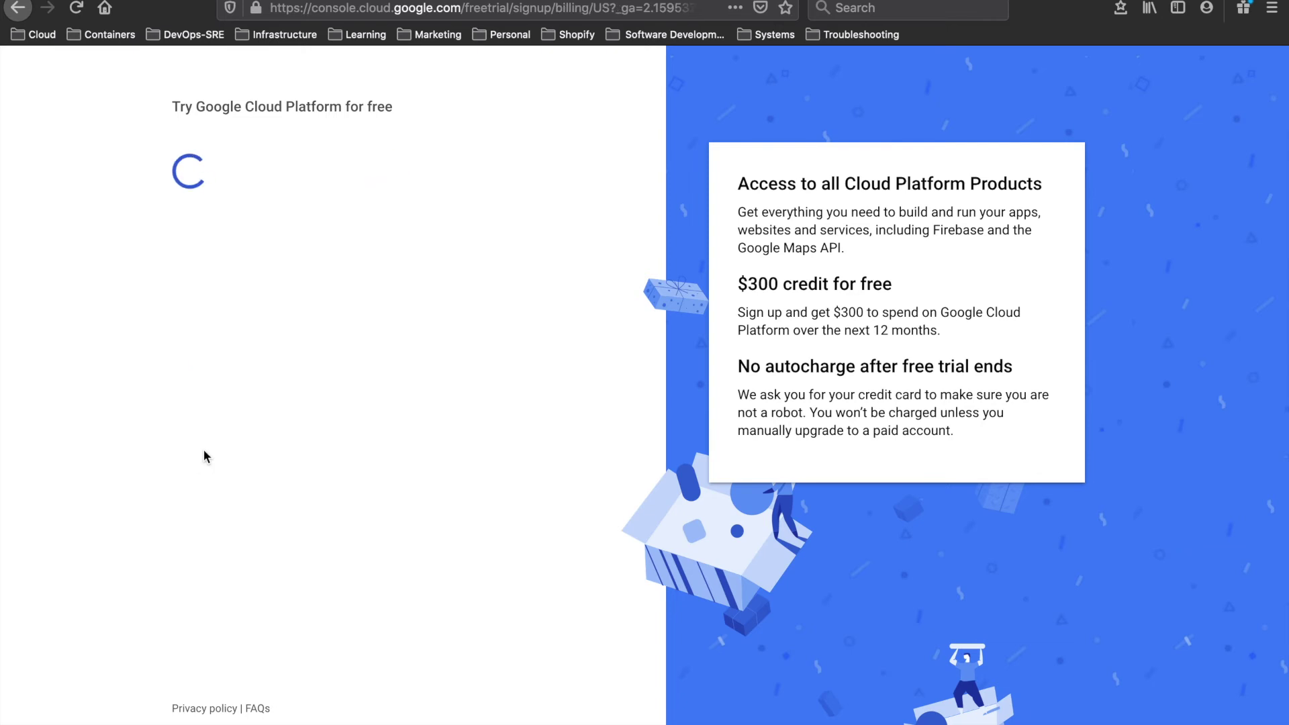
Review the signup form's customer info, primary contact, automatic payments and payment method sections.
scroll(138, 497, down, 8)
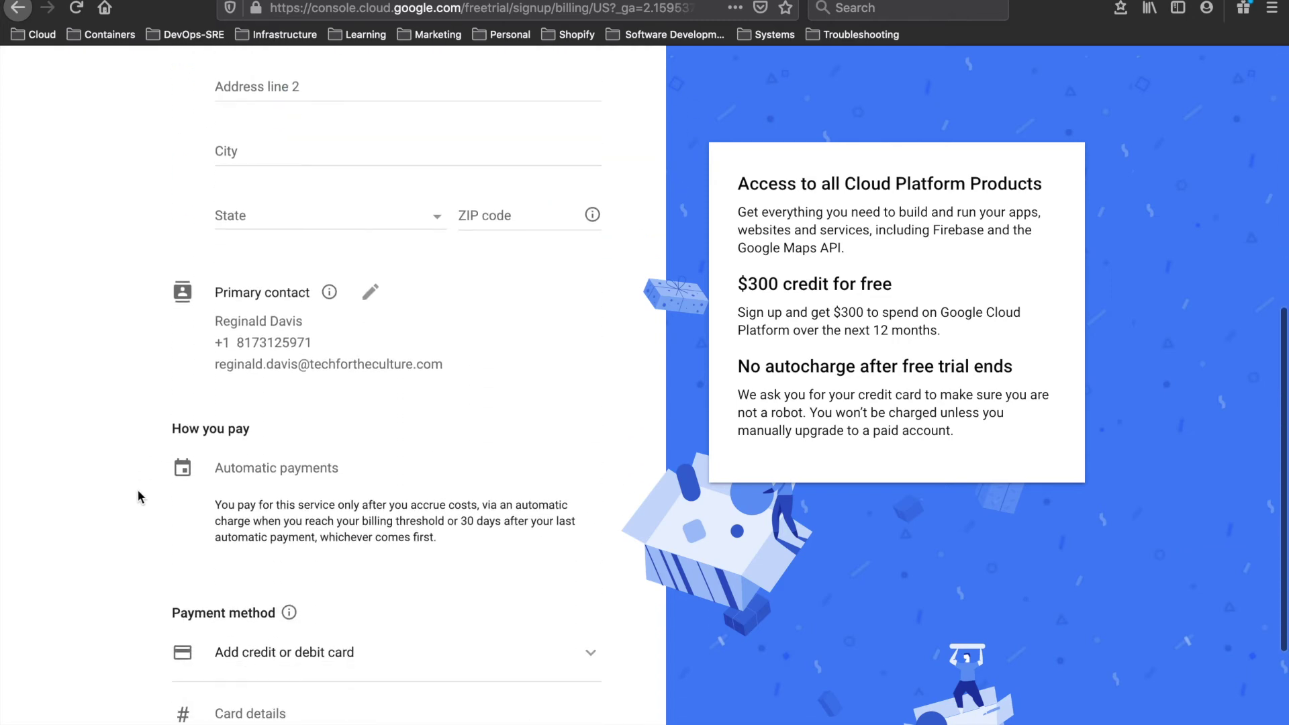
scroll(138, 490, up, 8)
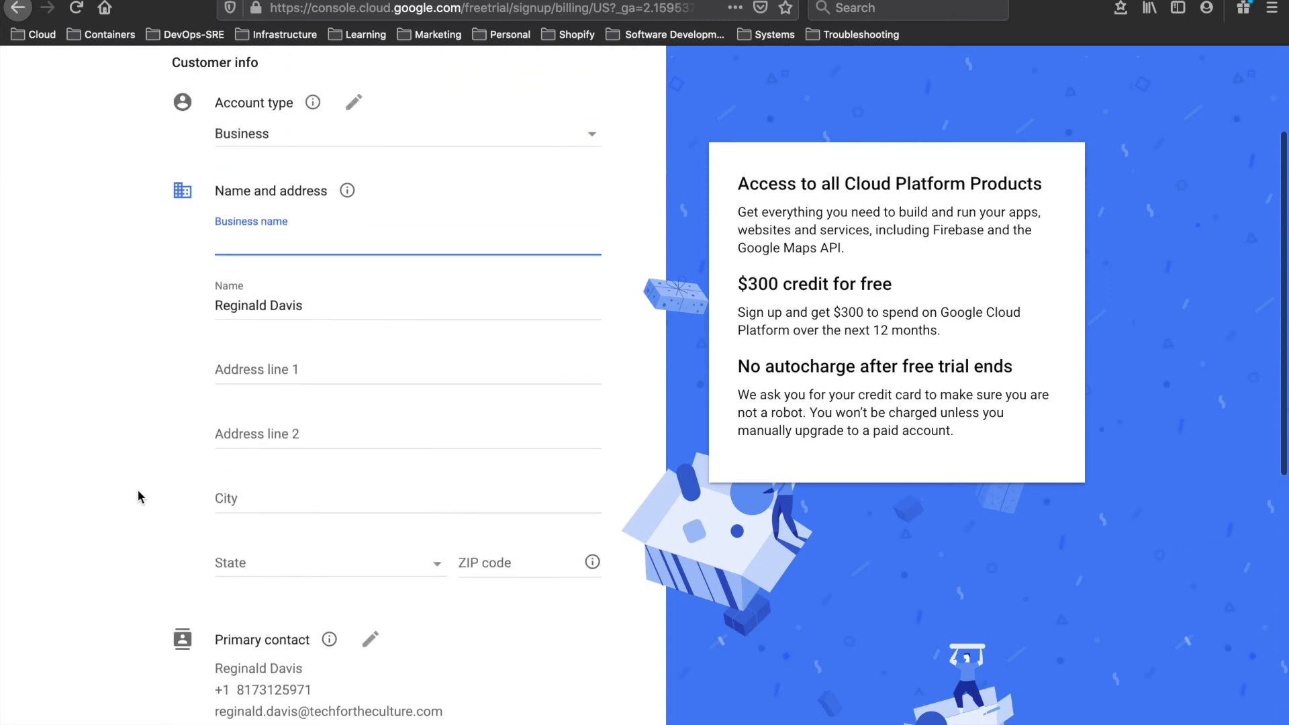
scroll(138, 497, up, 3)
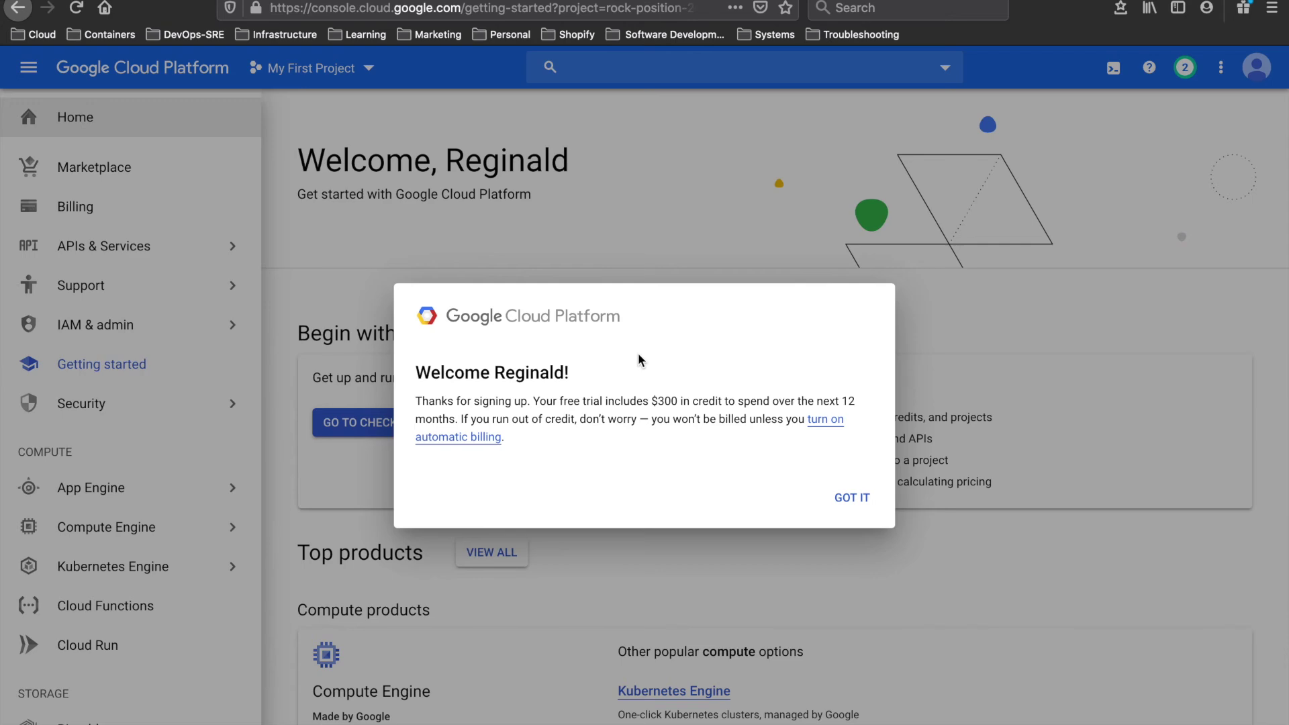
Dismiss the free trial welcome message and look over the Getting started page's basics and top products.
click(853, 498)
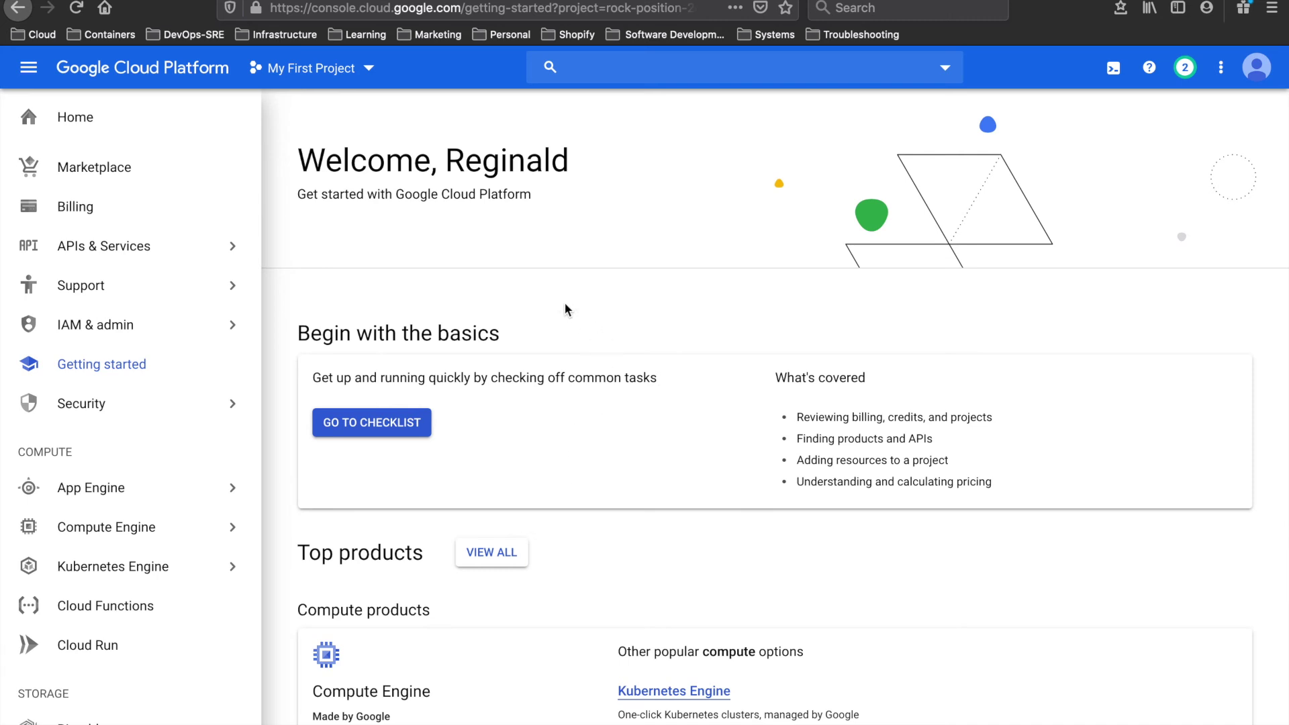
scroll(566, 305, down, 3)
scroll(566, 309, down, 3)
scroll(566, 309, down, 1)
scroll(566, 306, down, 15)
scroll(565, 303, down, 6)
scroll(566, 304, up, 20)
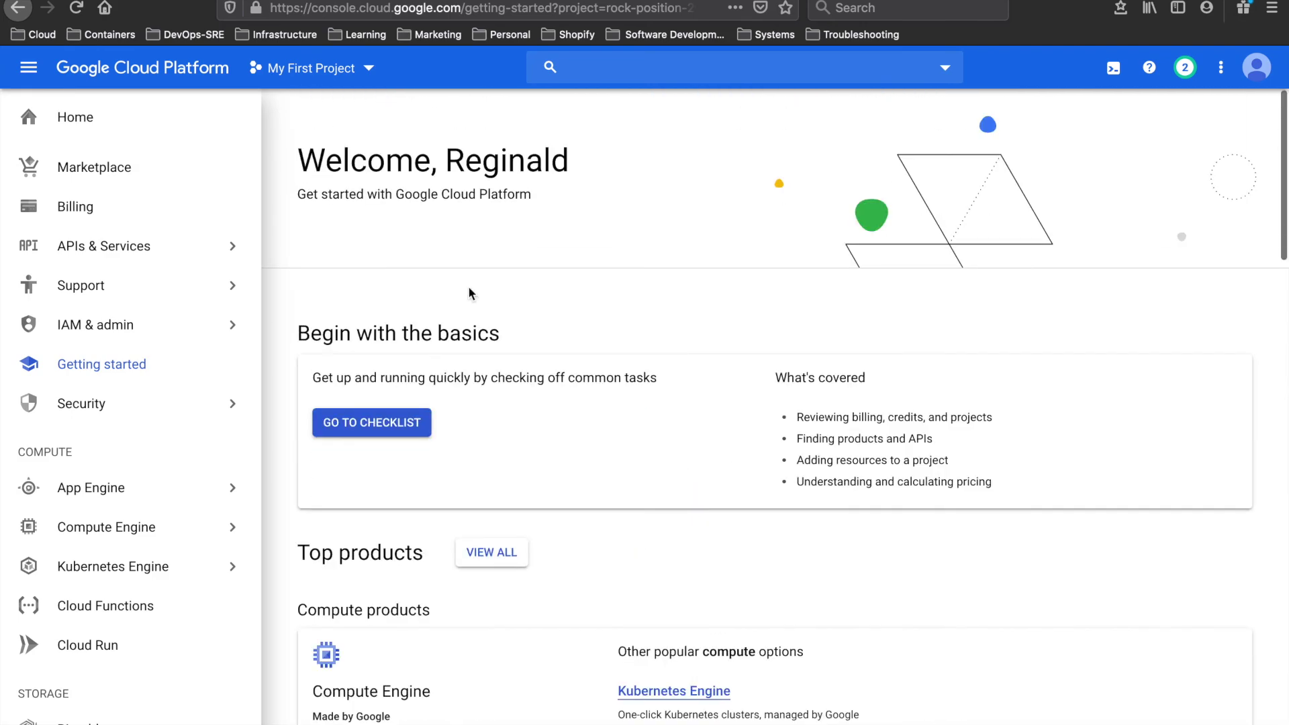
Look through the services listed in the console's navigation, from the general entries to Compute Engine and Kubernetes Engine.
scroll(148, 537, down, 2)
scroll(147, 573, down, 10)
scroll(147, 573, up, 15)
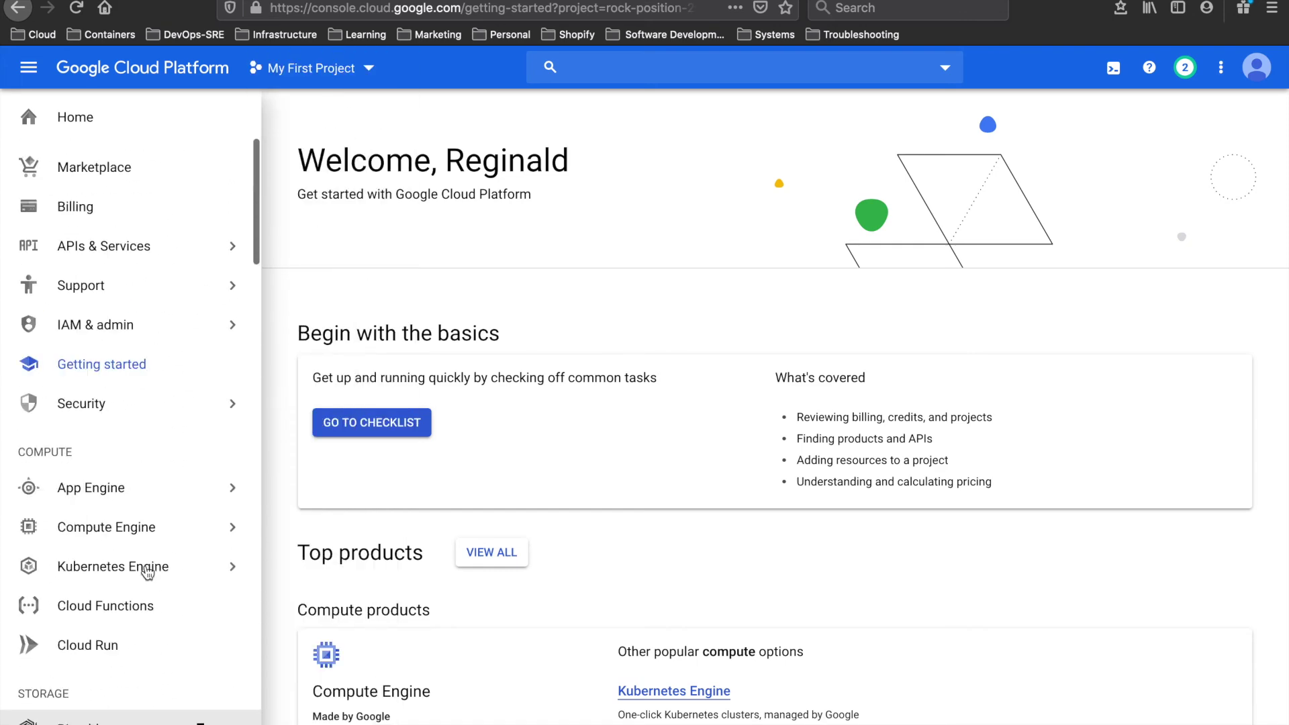
mouse_move(154, 527)
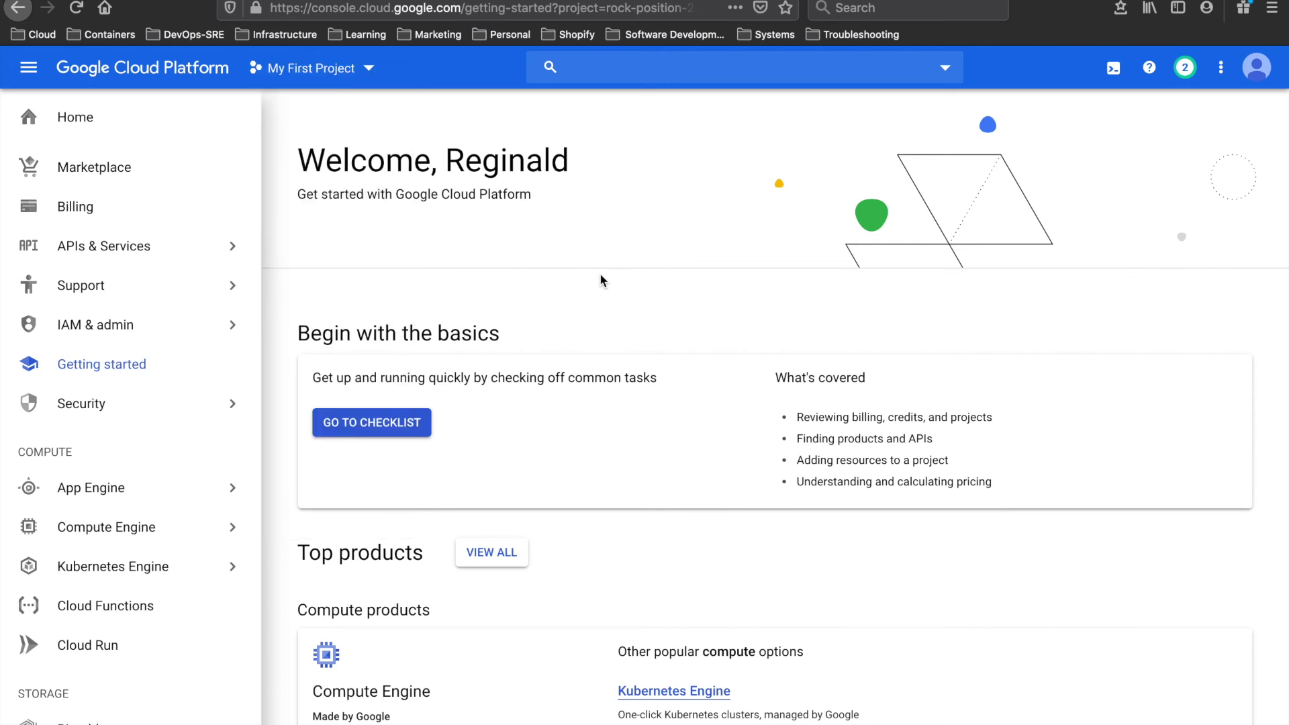
View the project selector, close it without choosing a project, and bring up the IAM & admin options.
click(356, 75)
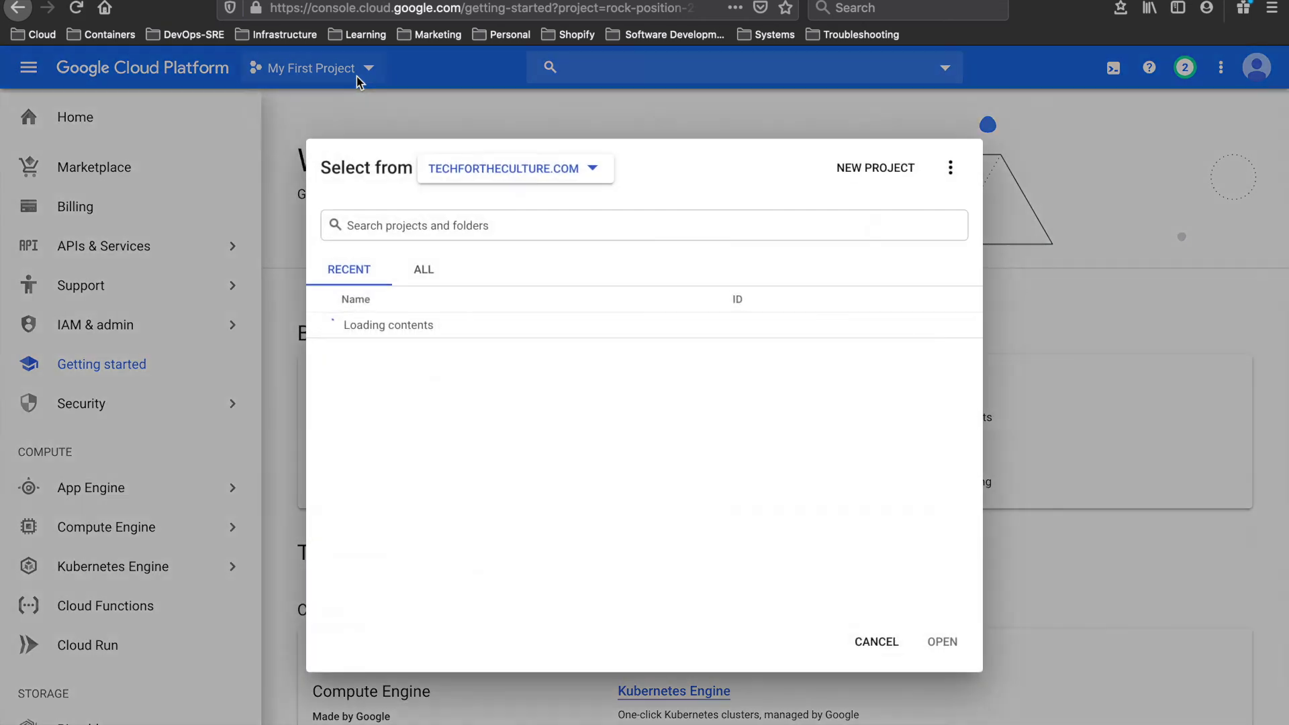
click(885, 639)
mouse_move(71, 329)
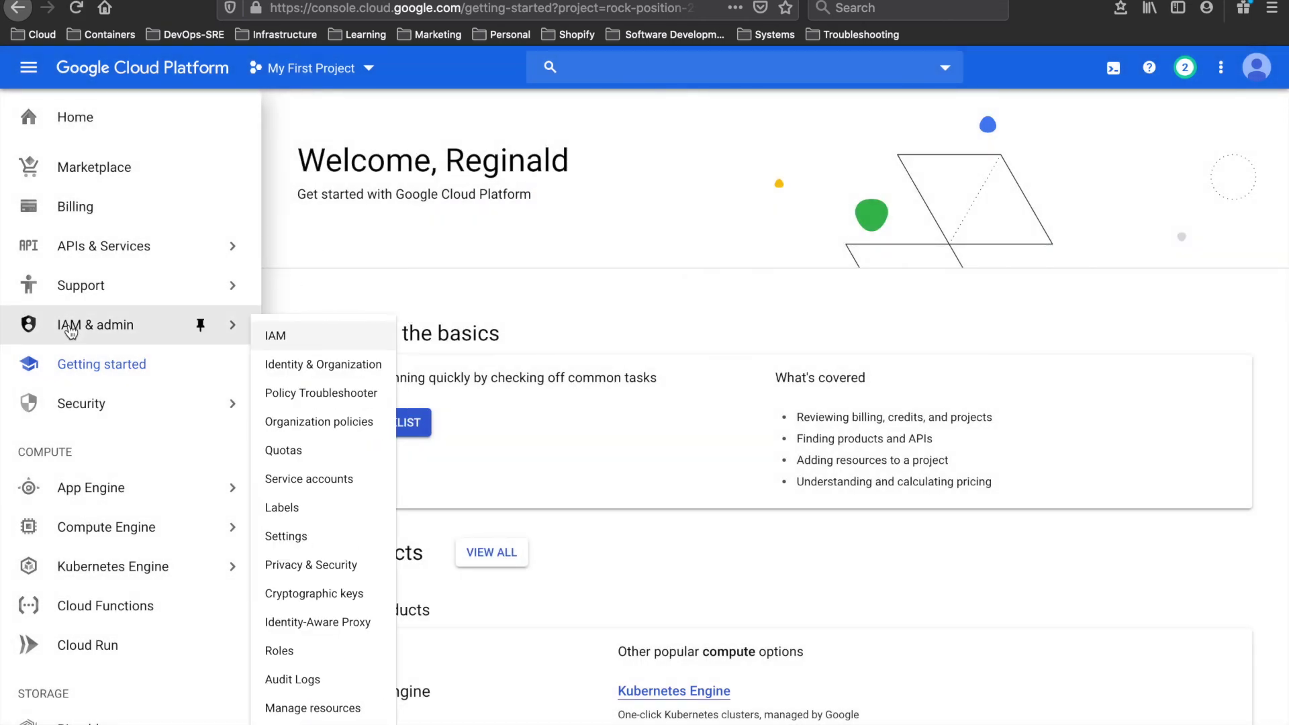